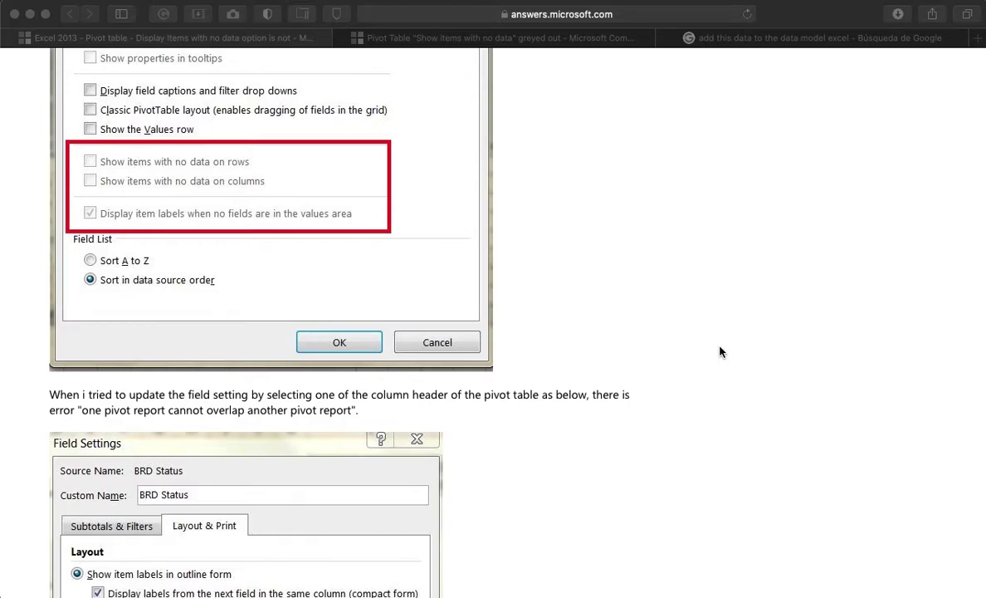
# - Read the question's PivotTable Options and Field Settings screenshots, then open the 'Show items with no data greyed out' thread
pyautogui.scroll(10, 628, 347)
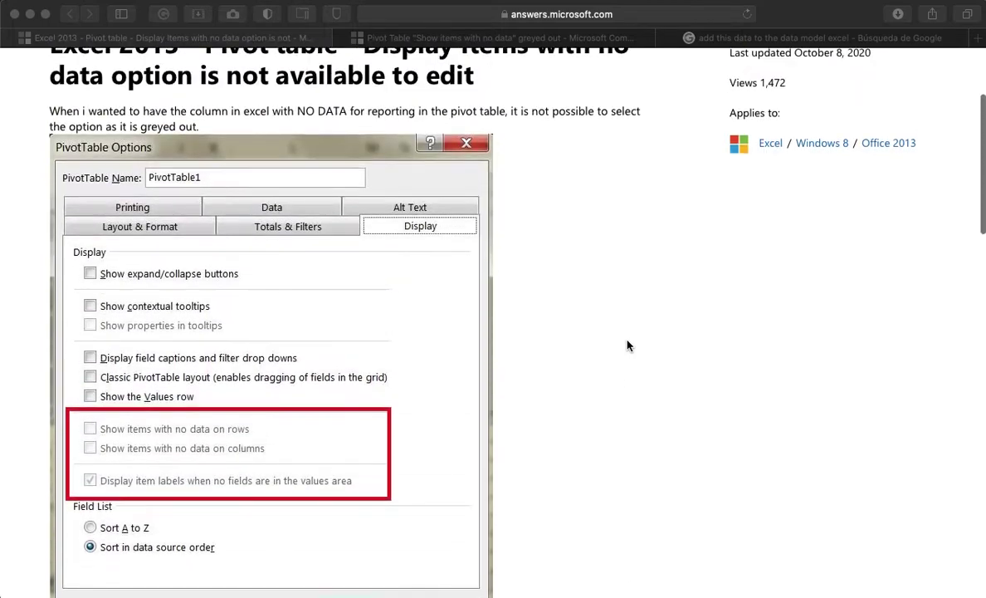
pyautogui.scroll(-2, 581, 315)
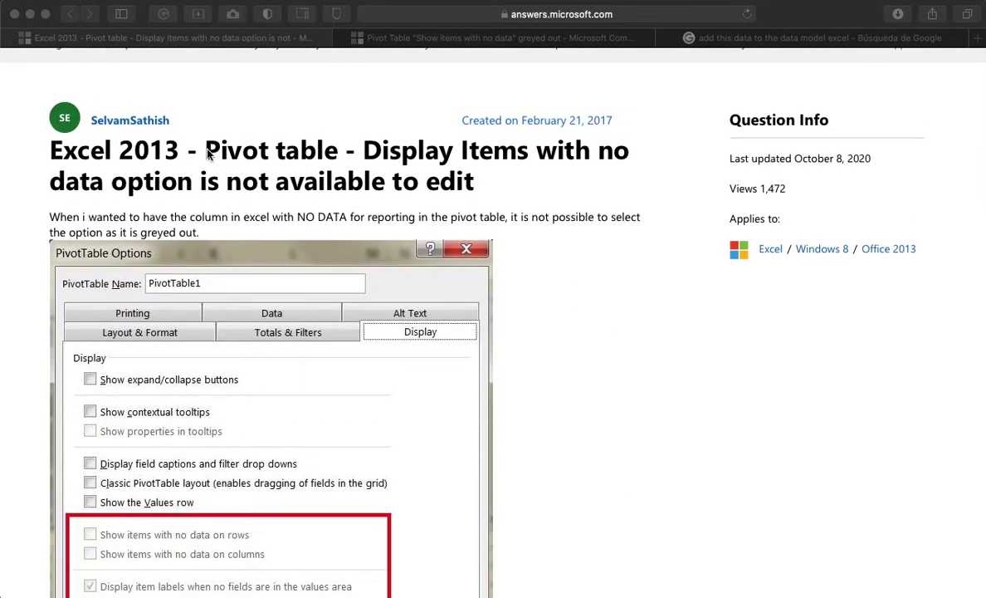
pyautogui.scroll(-5, 542, 188)
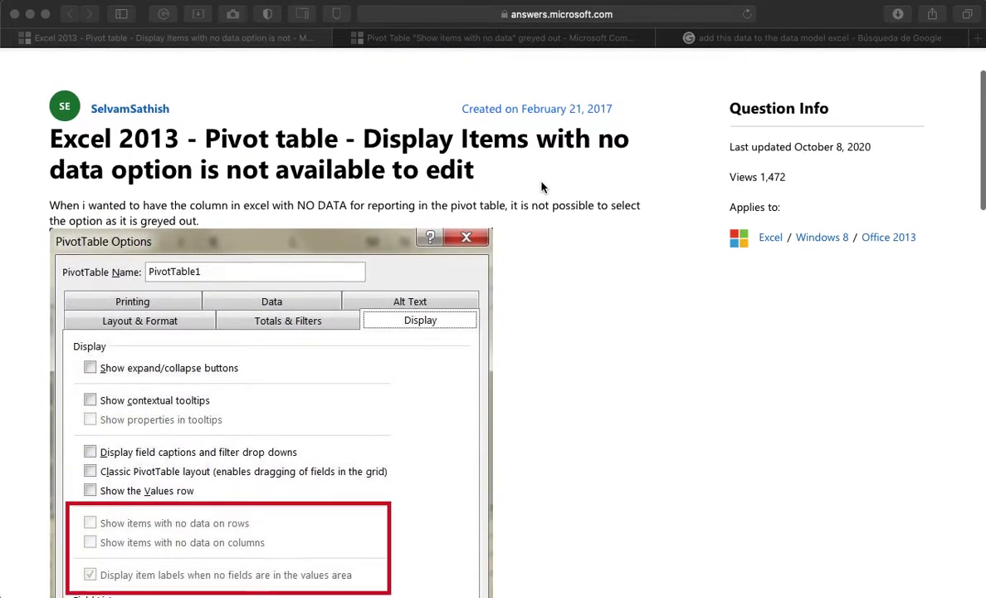
pyautogui.scroll(-2, 543, 211)
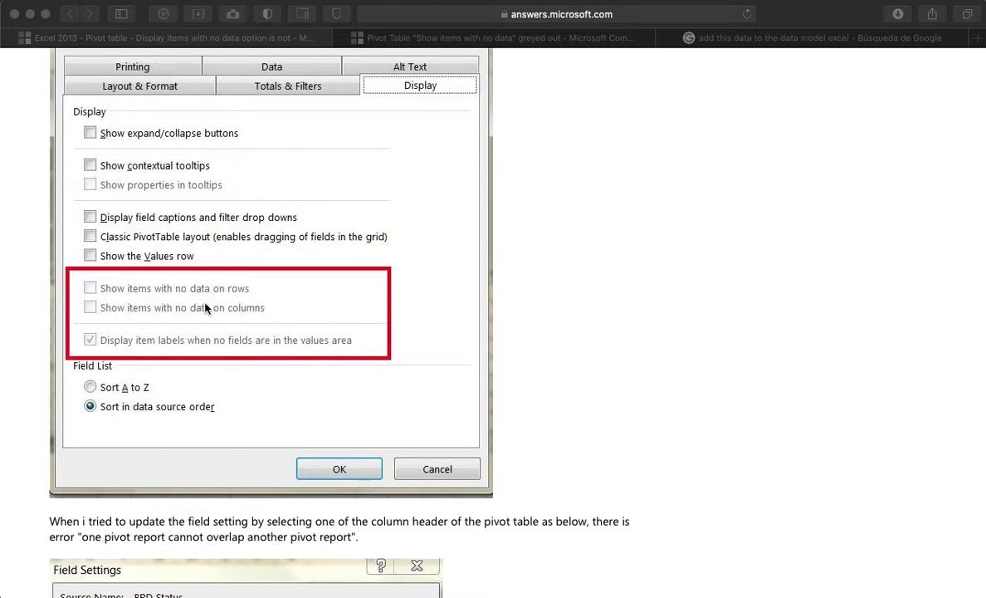
pyautogui.scroll(-10, 249, 308)
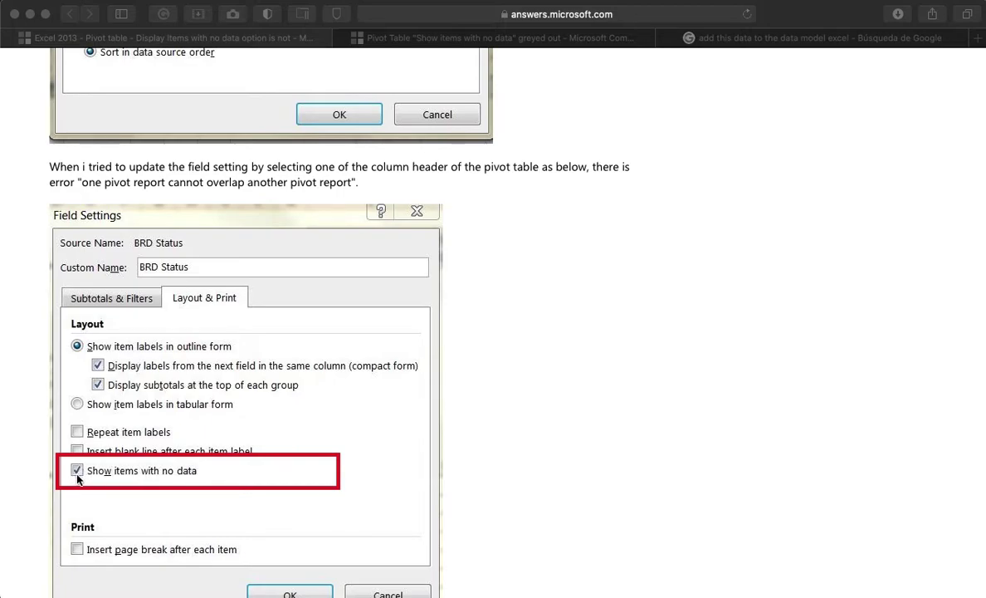
pyautogui.scroll(5, 116, 480)
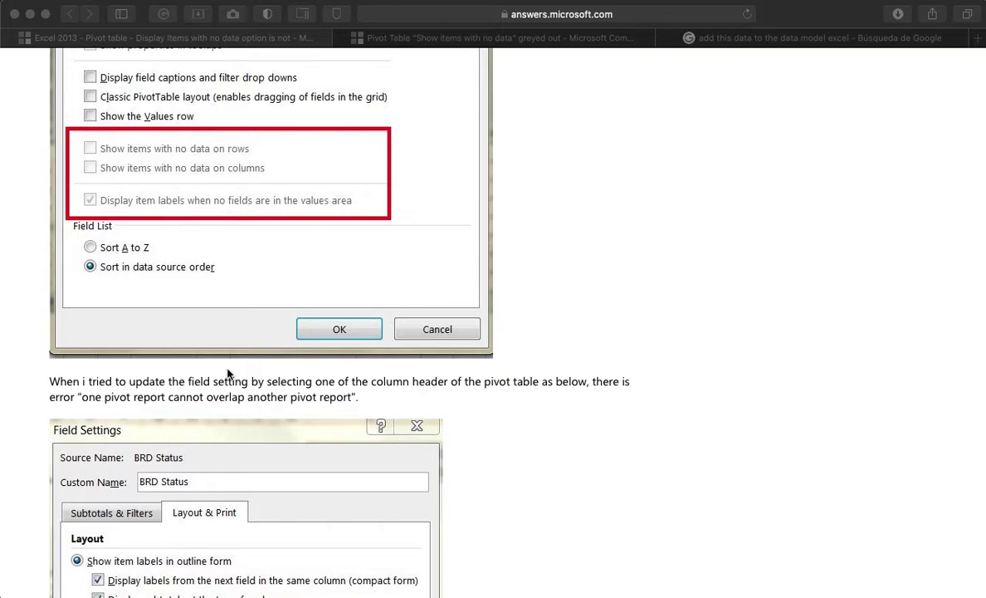
pyautogui.scroll(-5, 249, 399)
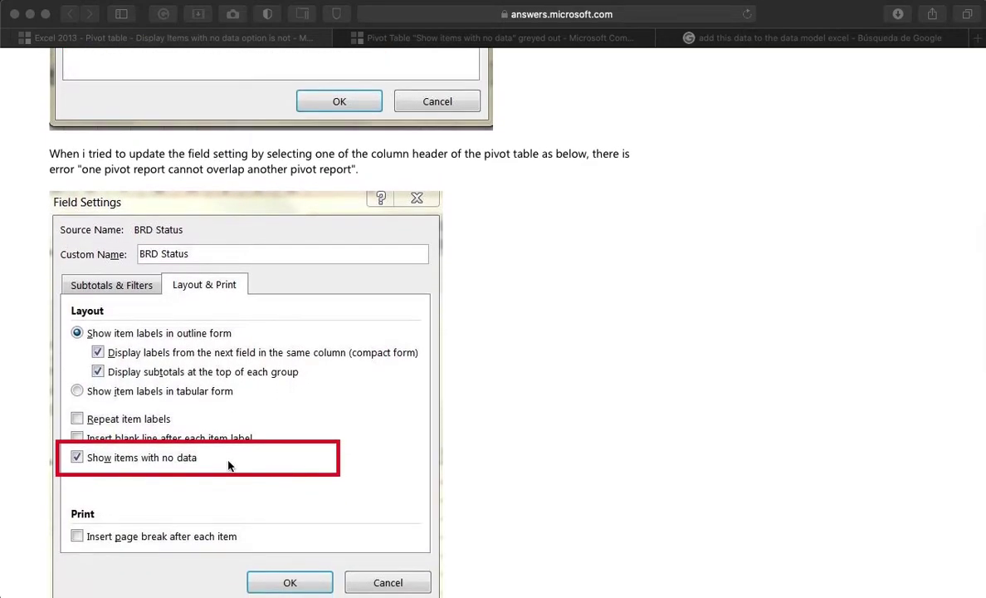
pyautogui.click(421, 37)
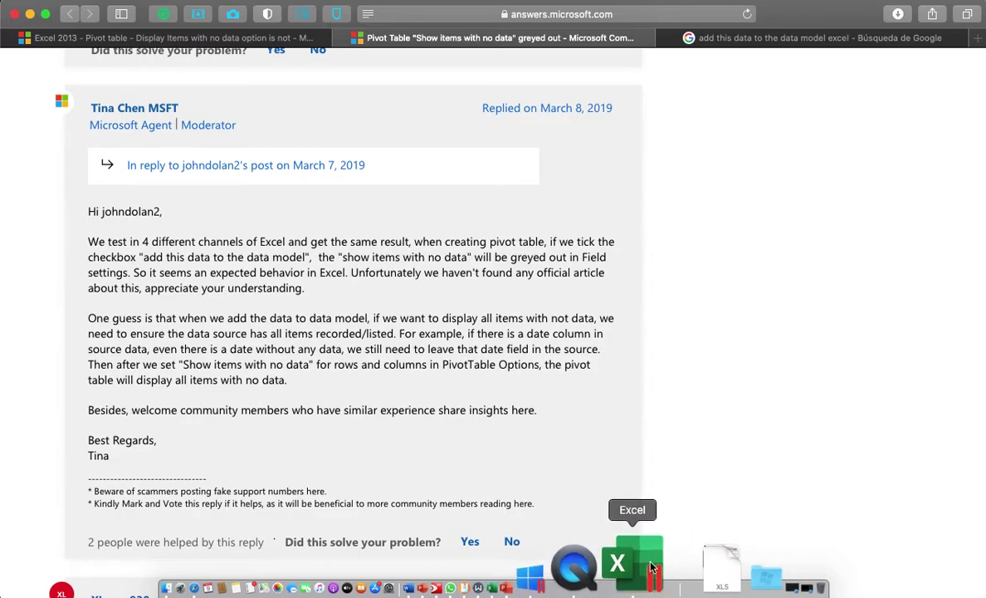
# - Bring the NATIONAL workbook forward and scroll through the Full Report sheet
pyautogui.click(652, 567)
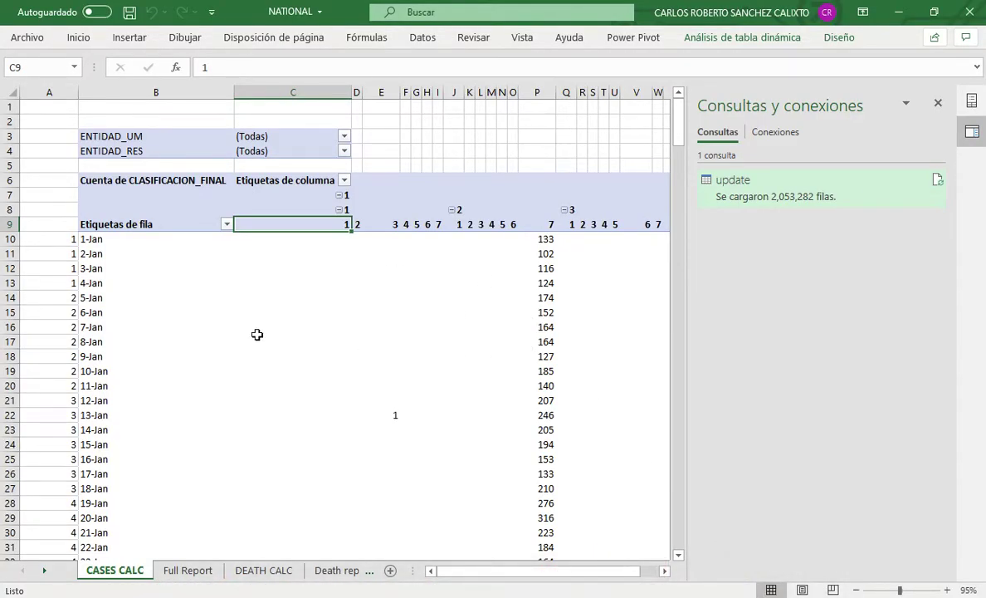
pyautogui.click(190, 573)
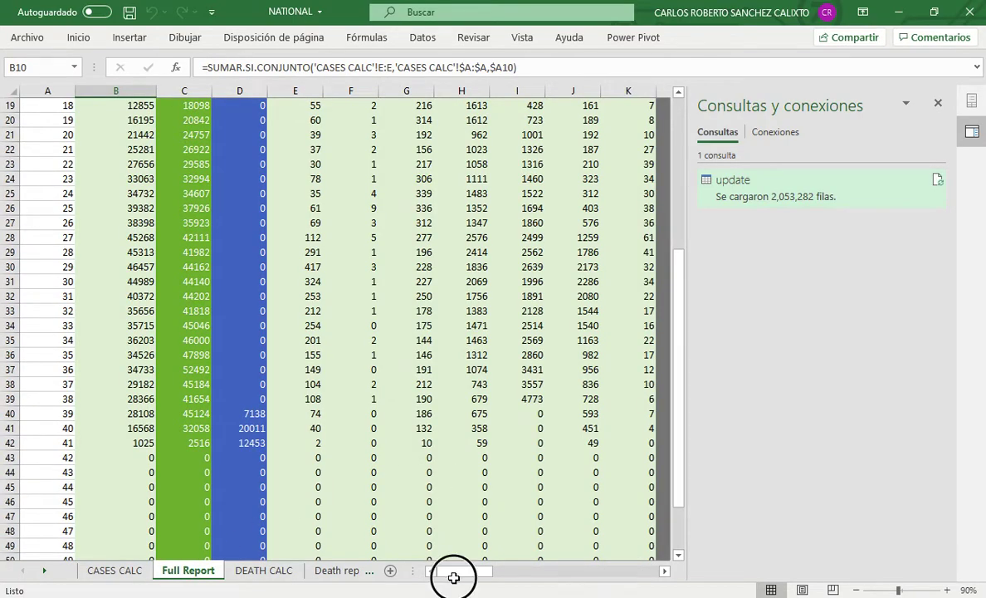
pyautogui.moveTo(496, 573); pyautogui.dragTo(452, 576)
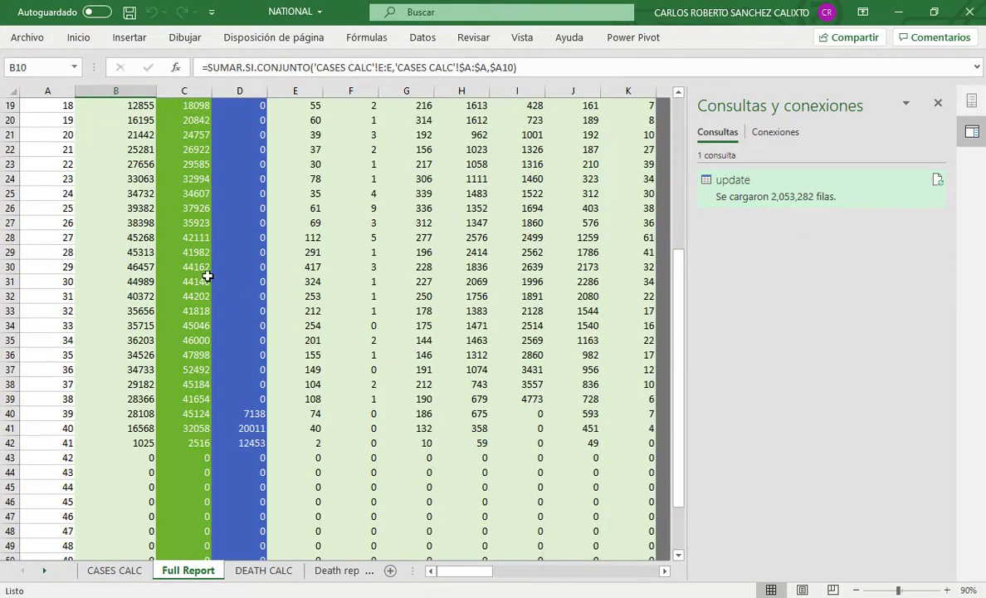
pyautogui.moveTo(678, 266); pyautogui.dragTo(678, 112)
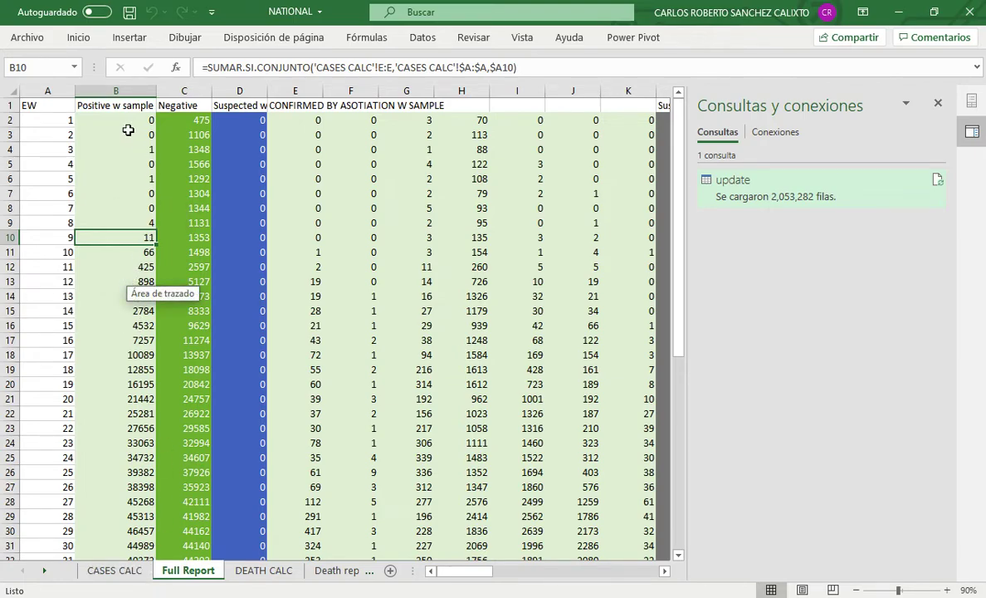
# - Check the CASES CALC pivot sheet, then return Full Report to its first row and column
pyautogui.click(115, 572)
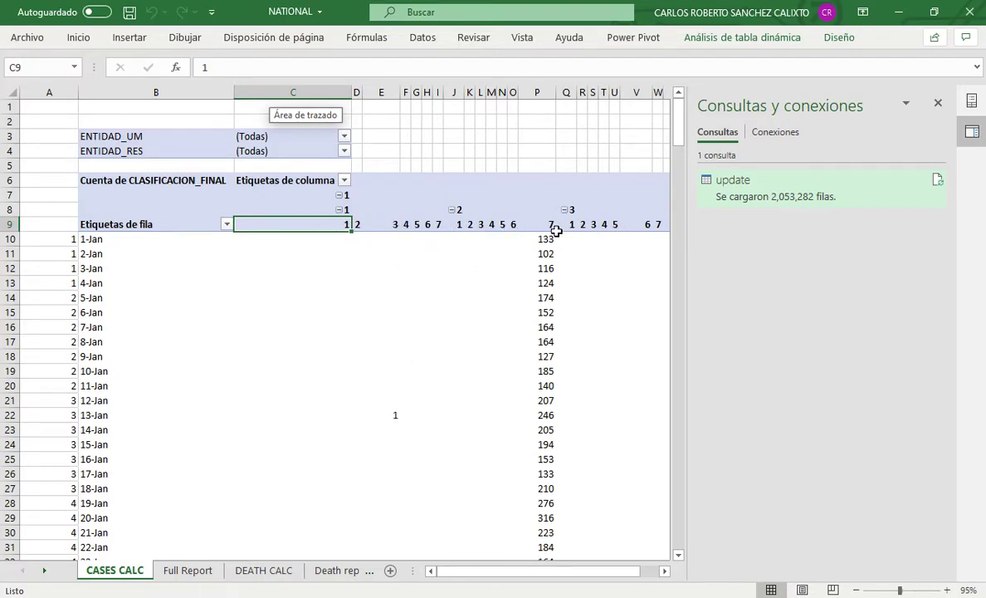
pyautogui.click(189, 573)
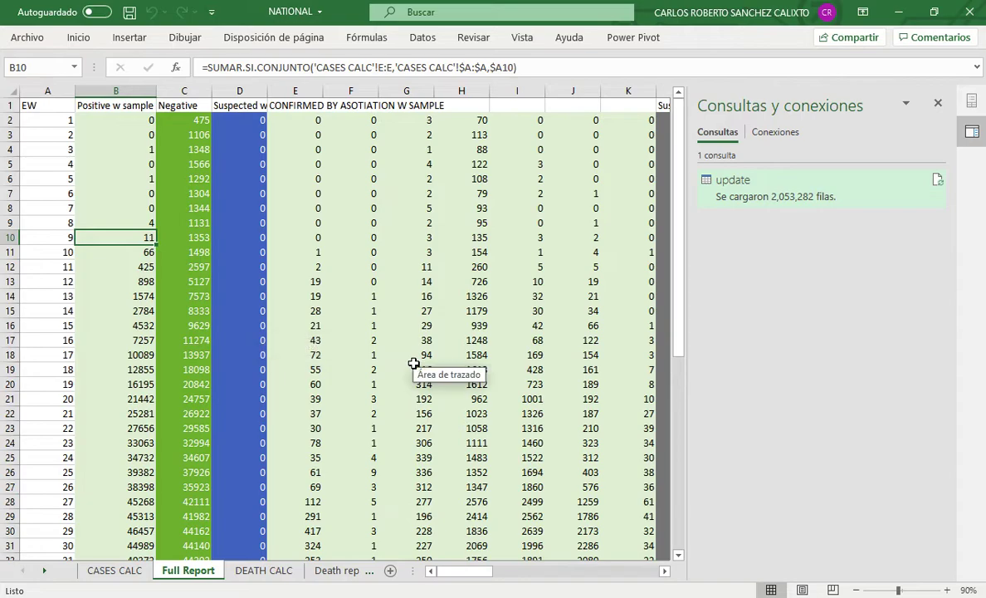
pyautogui.moveTo(458, 572)
pyautogui.mouseDown()
pyautogui.moveTo(480, 582)
pyautogui.moveTo(463, 577)
pyautogui.mouseUp()
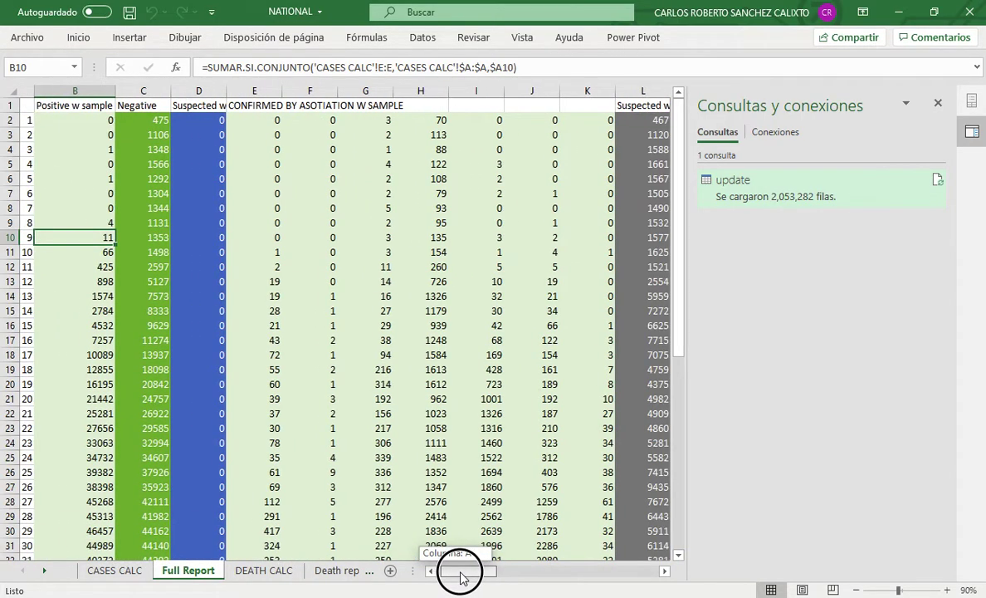
pyautogui.click(679, 215)
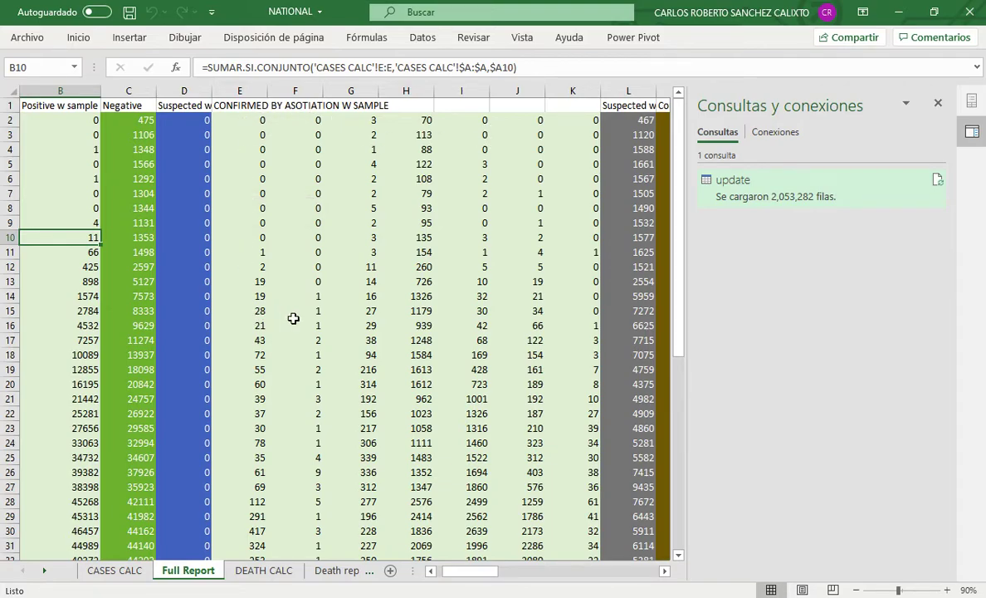
pyautogui.click(432, 572)
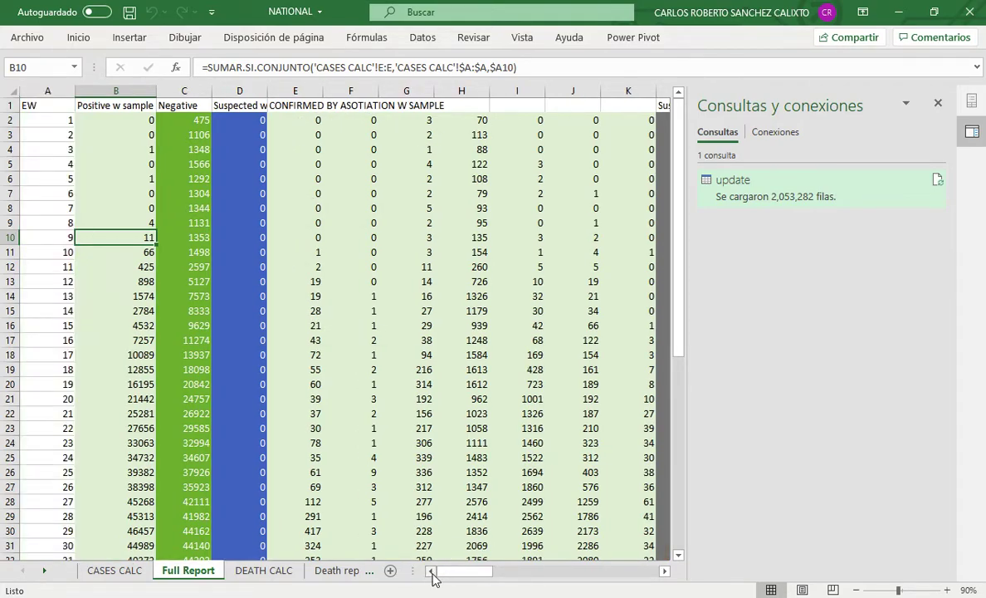
pyautogui.click(433, 573)
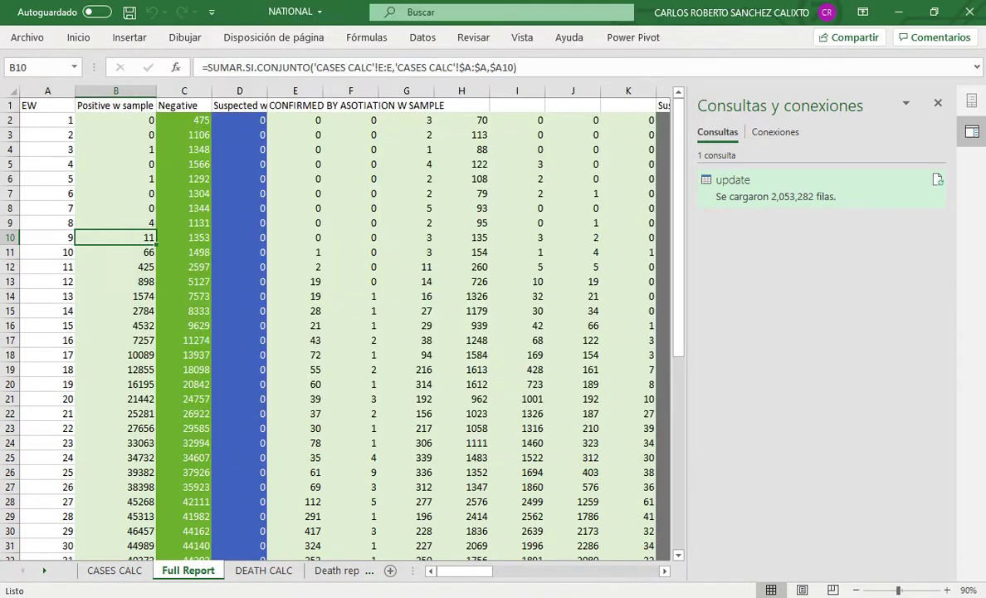
# - View Google image results for 'add this data to the data model excel', then return to Excel
pyautogui.moveTo(395, 588)
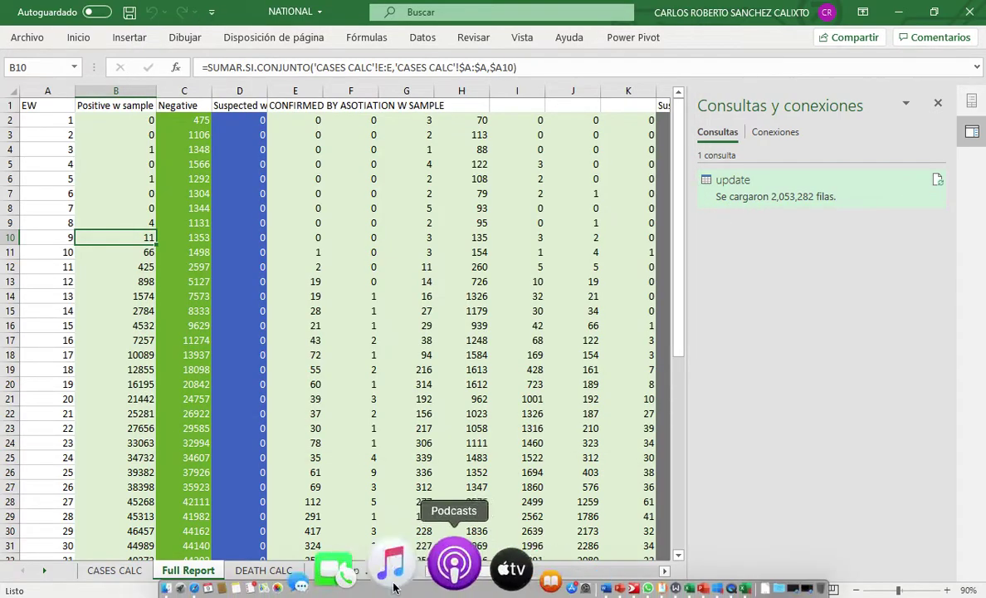
pyautogui.click(270, 568)
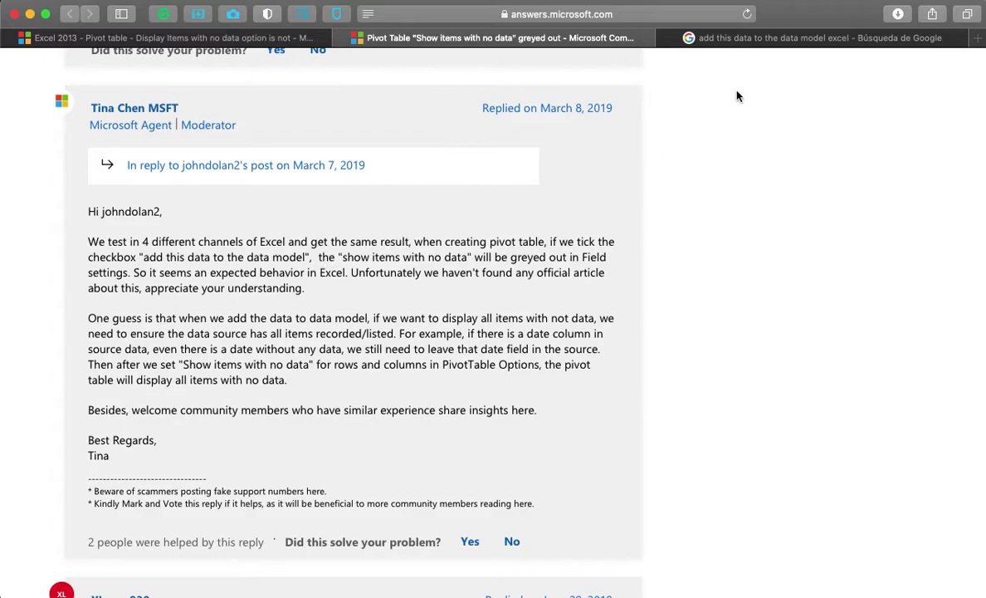
pyautogui.click(783, 39)
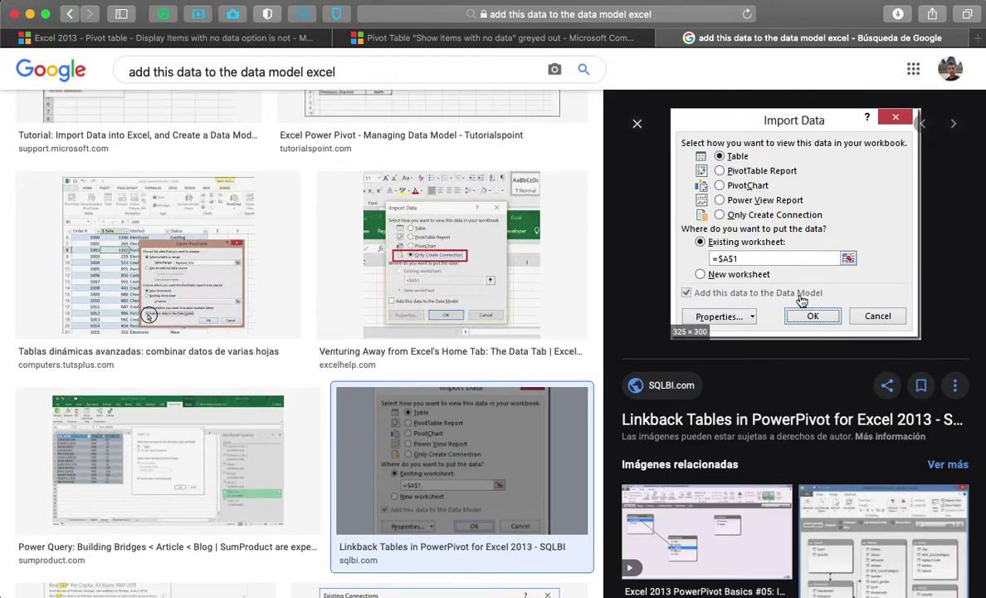
pyautogui.moveTo(642, 577)
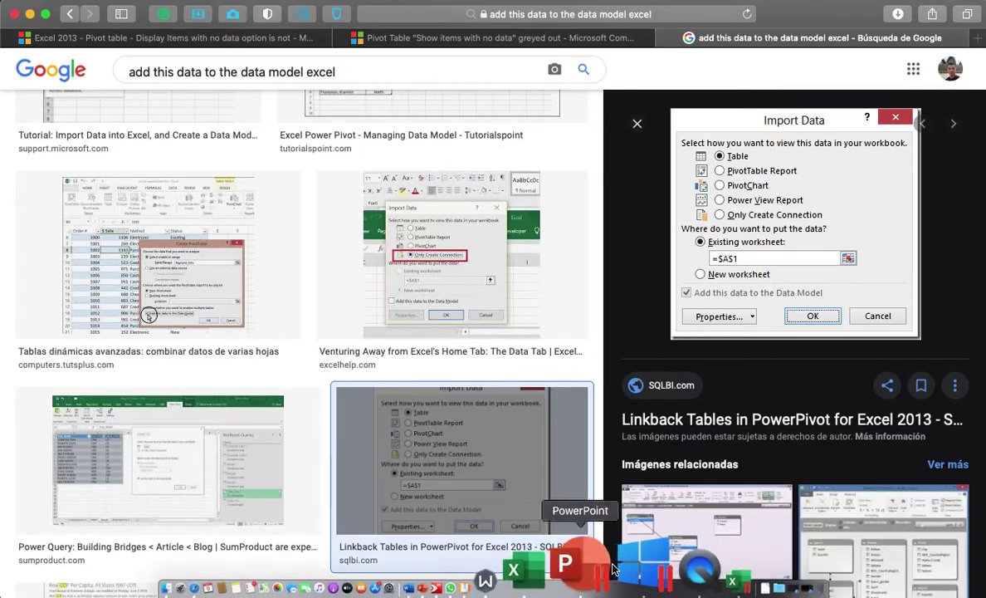
pyautogui.click(656, 565)
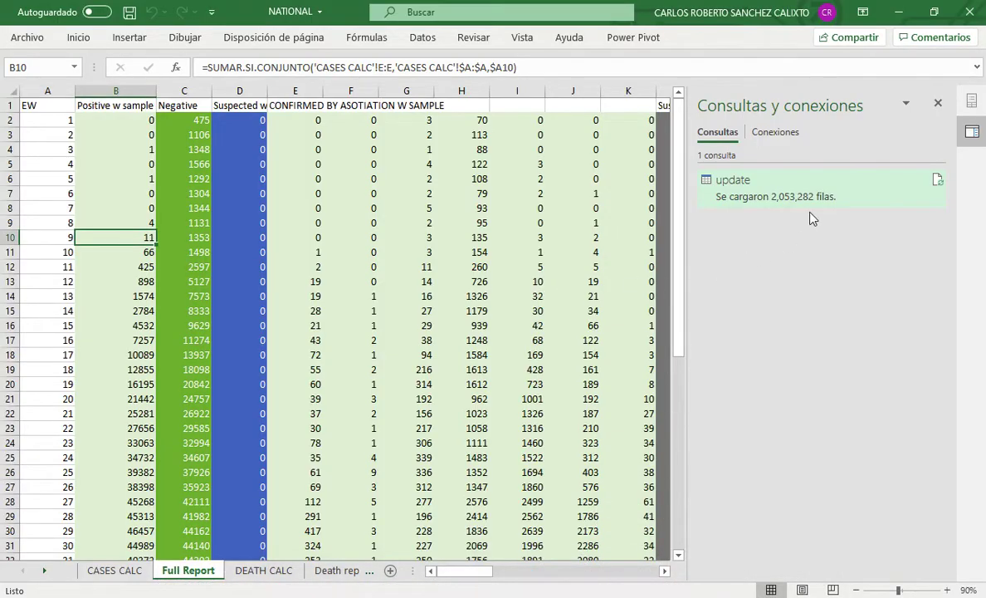
pyautogui.moveTo(856, 196)
pyautogui.moveTo(822, 195)
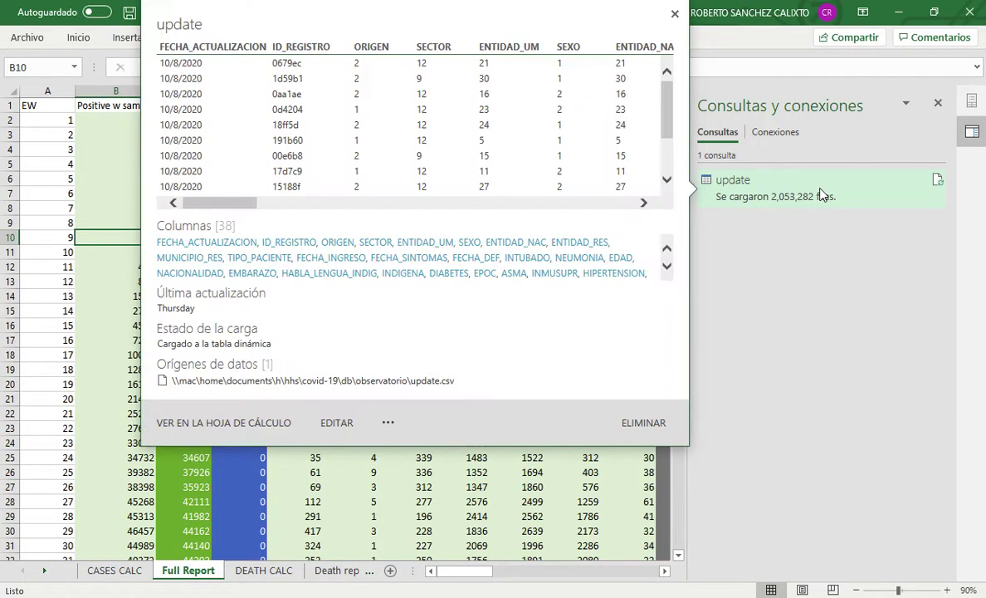
pyautogui.click(390, 424)
pyautogui.click(415, 446)
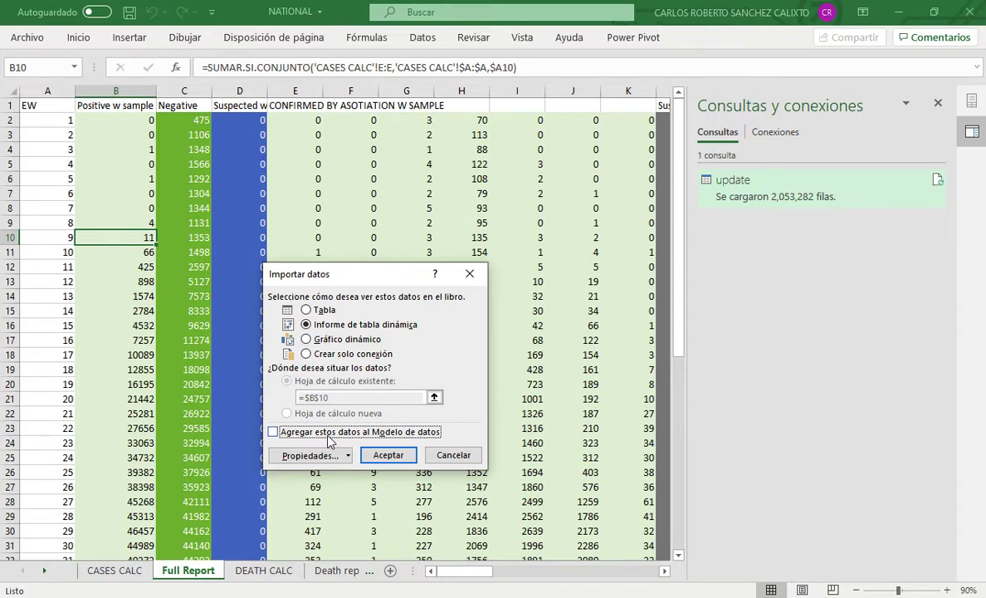
pyautogui.click(459, 462)
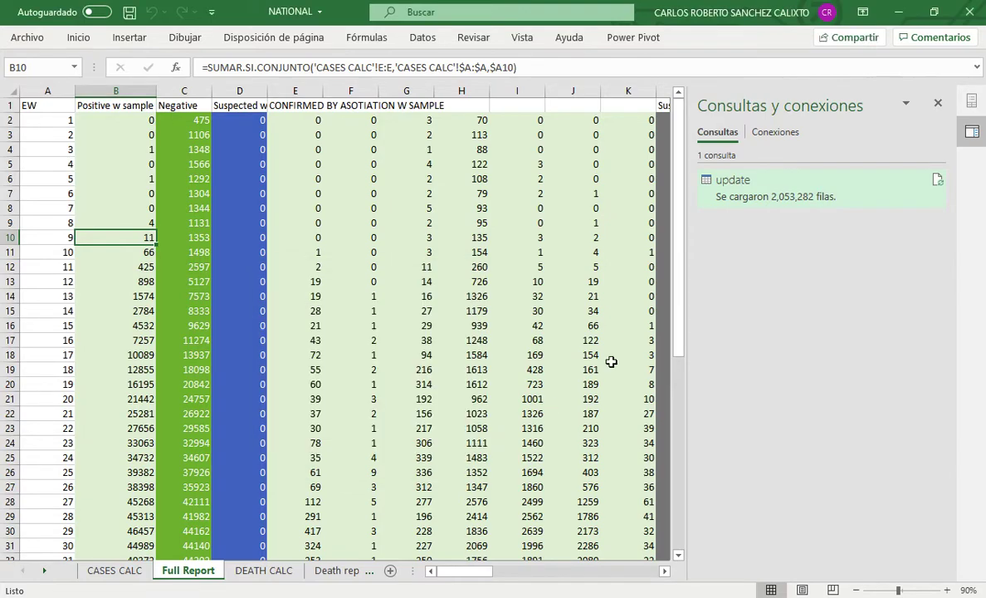
pyautogui.click(106, 578)
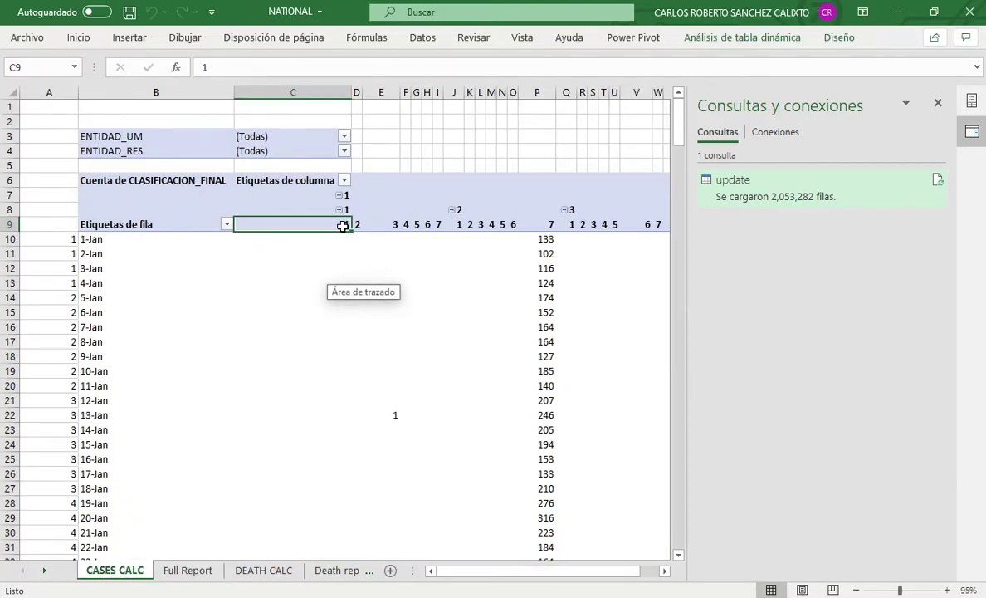
# - Check the CLASIFICACION_FINAL field's Diseño e impresión settings for items with no data, then cancel unchanged
pyautogui.rightClick(335, 225)
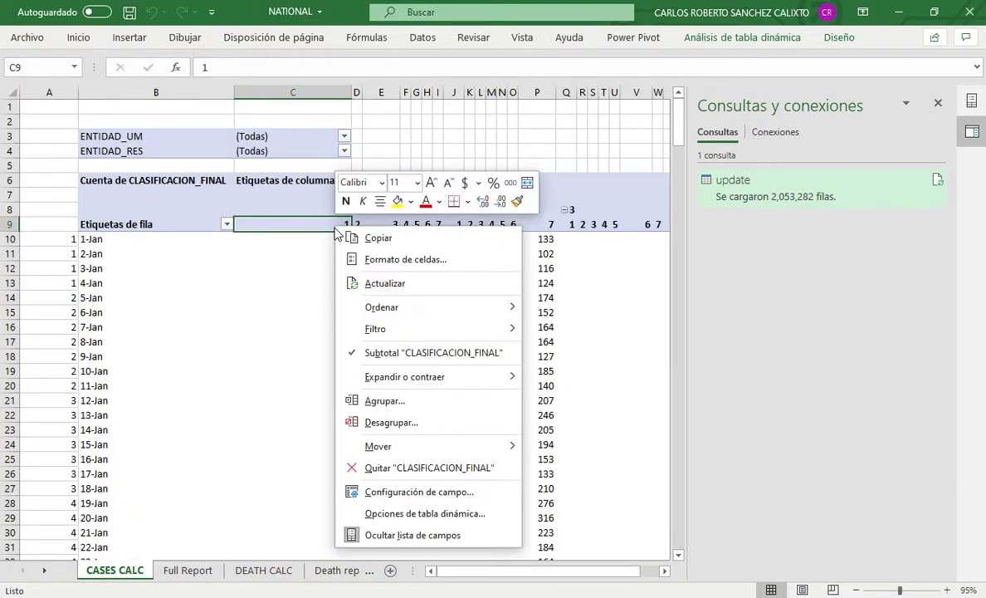
pyautogui.click(449, 493)
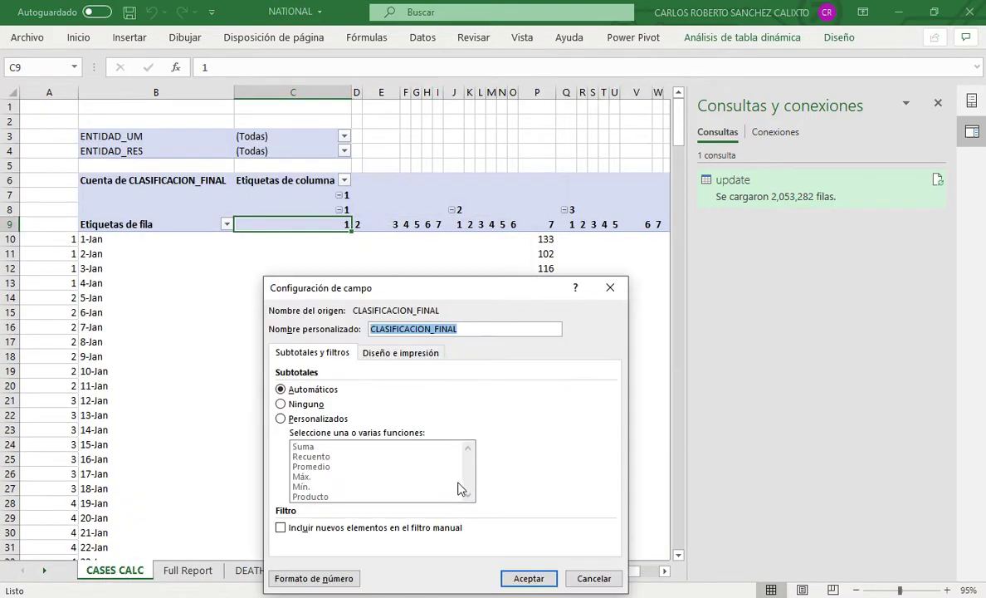
pyautogui.click(401, 354)
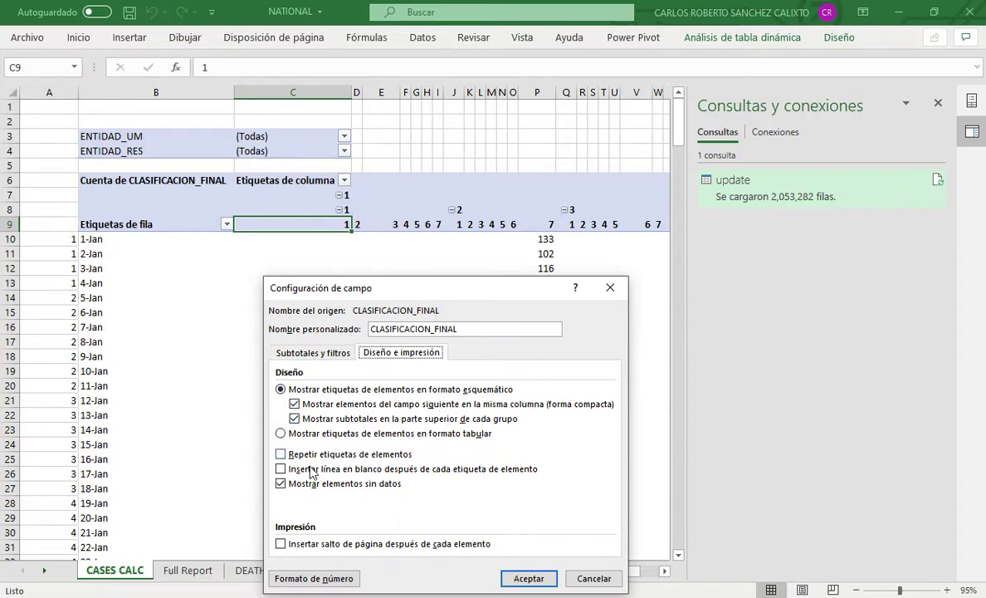
pyautogui.click(593, 578)
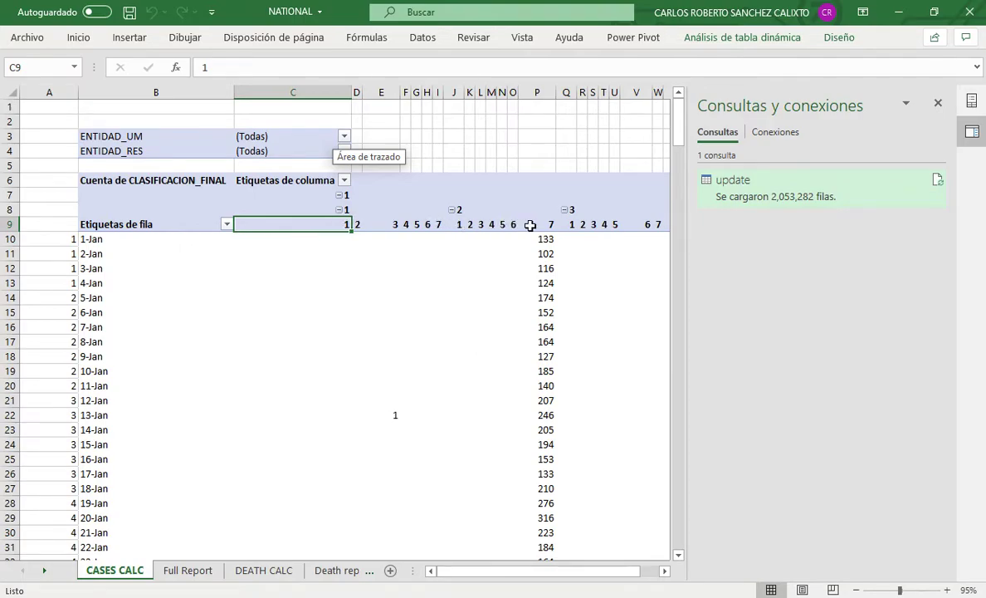
pyautogui.click(198, 570)
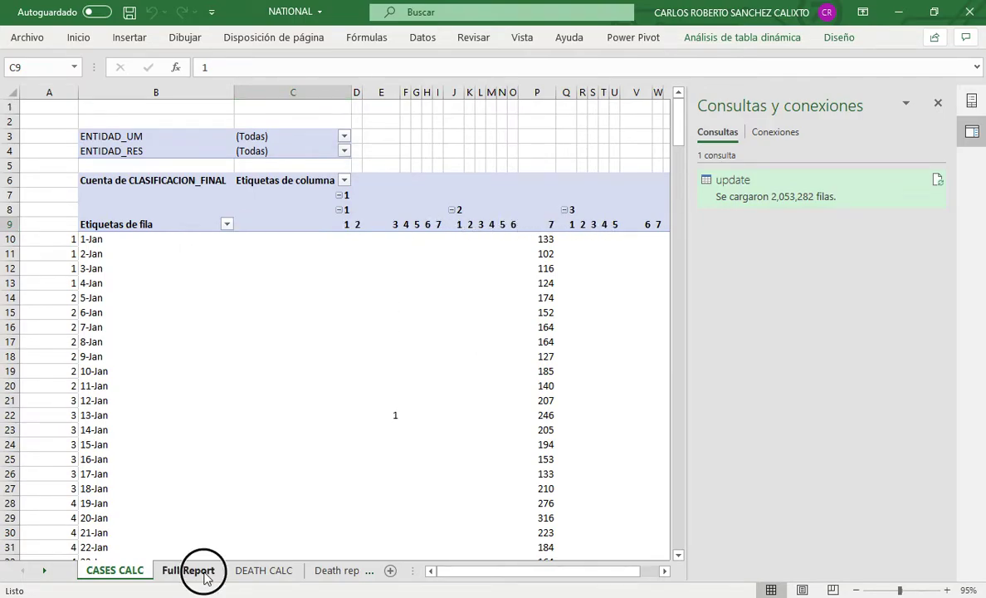
pyautogui.moveTo(453, 570); pyautogui.dragTo(581, 578)
pyautogui.moveTo(679, 319); pyautogui.dragTo(677, 499)
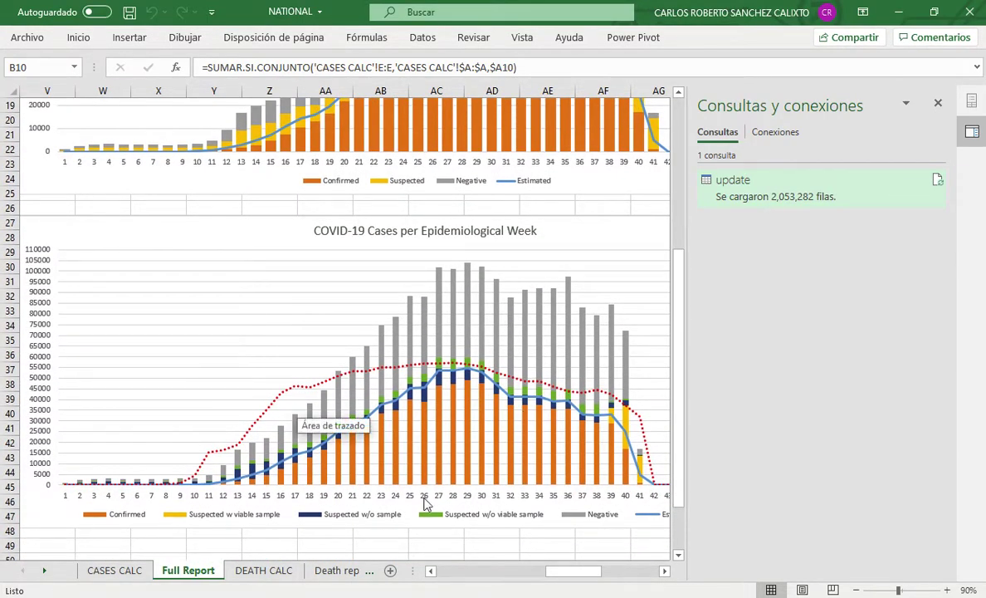
pyautogui.click(446, 573)
pyautogui.click(446, 573)
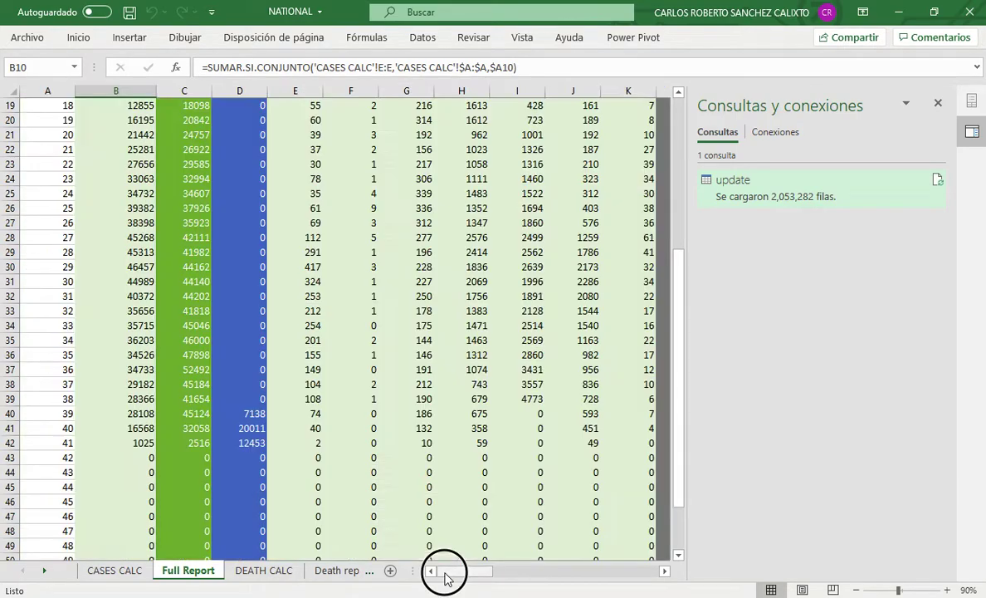
pyautogui.moveTo(679, 312); pyautogui.dragTo(673, 110)
pyautogui.click(143, 119)
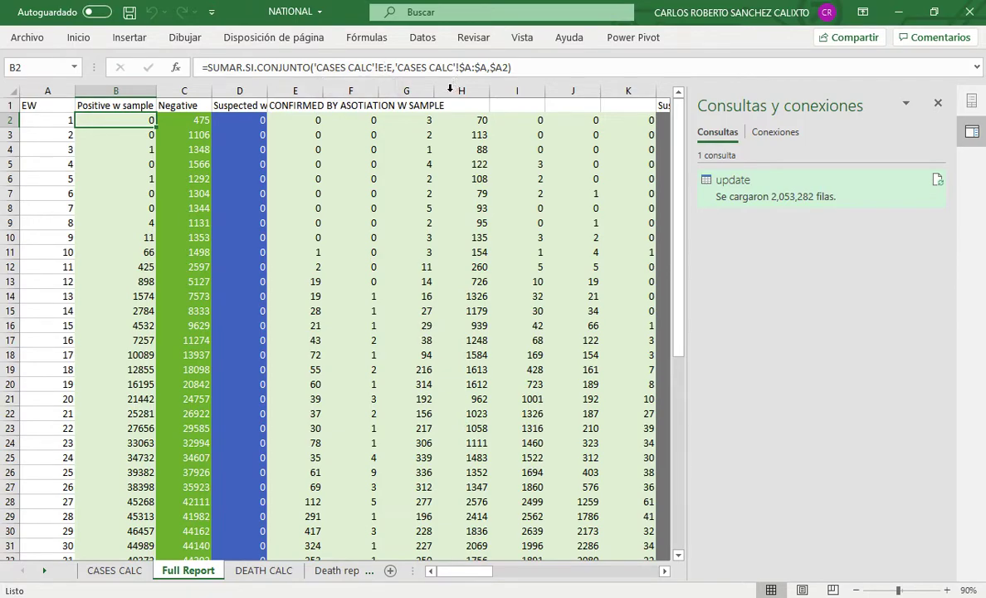
pyautogui.click(184, 121)
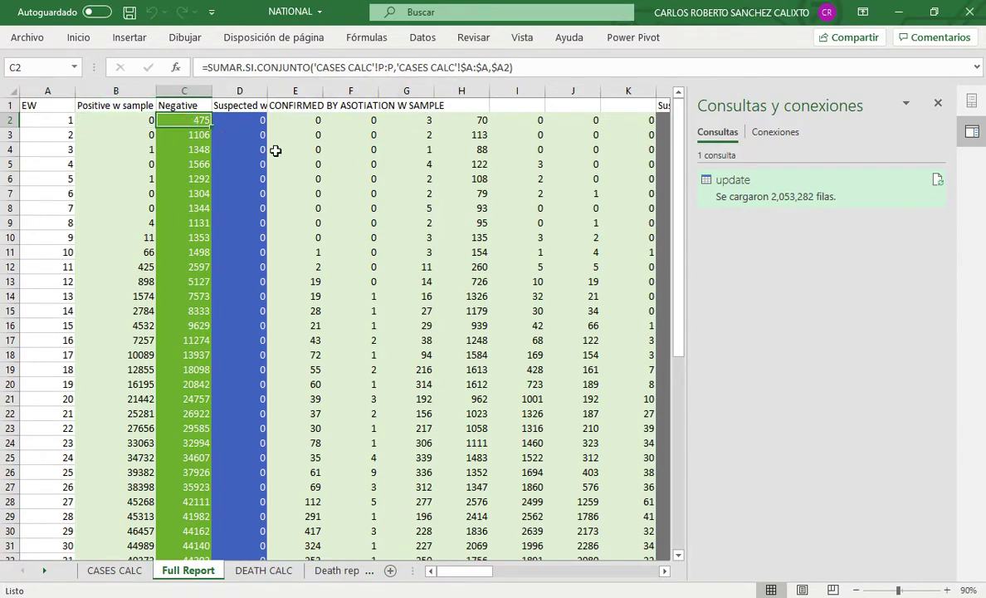
pyautogui.click(146, 571)
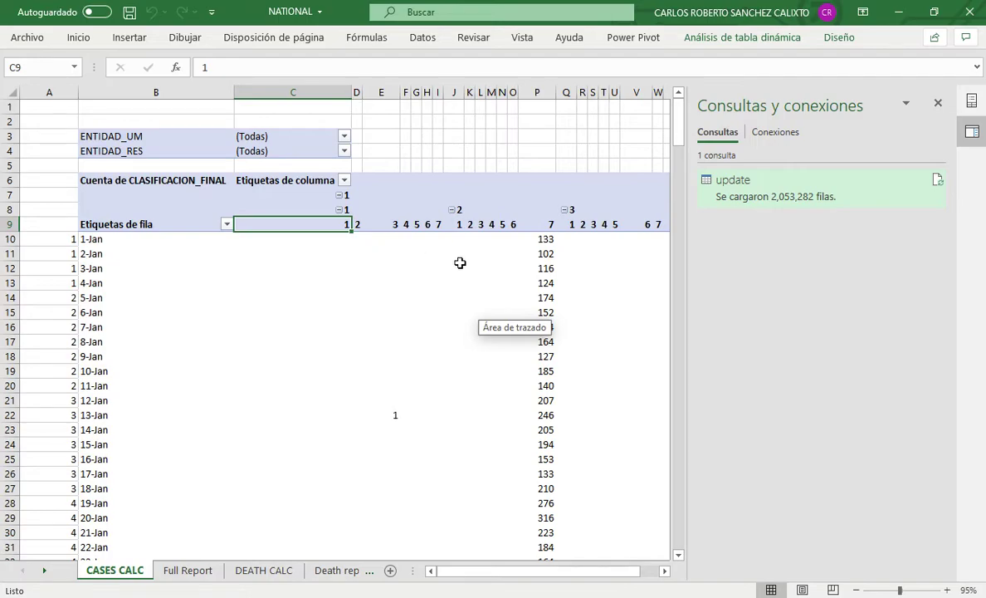
pyautogui.click(358, 226)
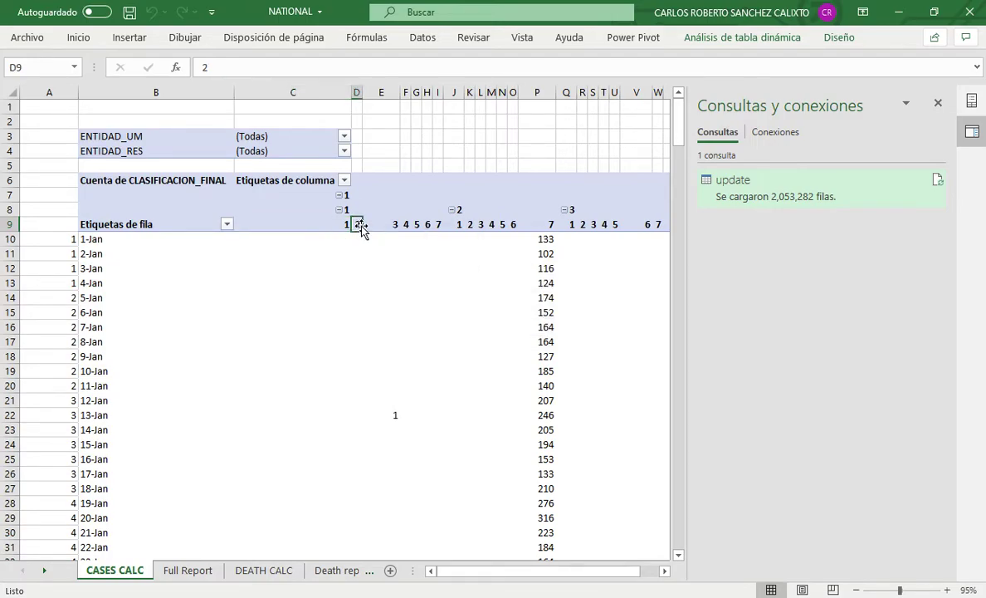
pyautogui.click(390, 225)
pyautogui.click(408, 225)
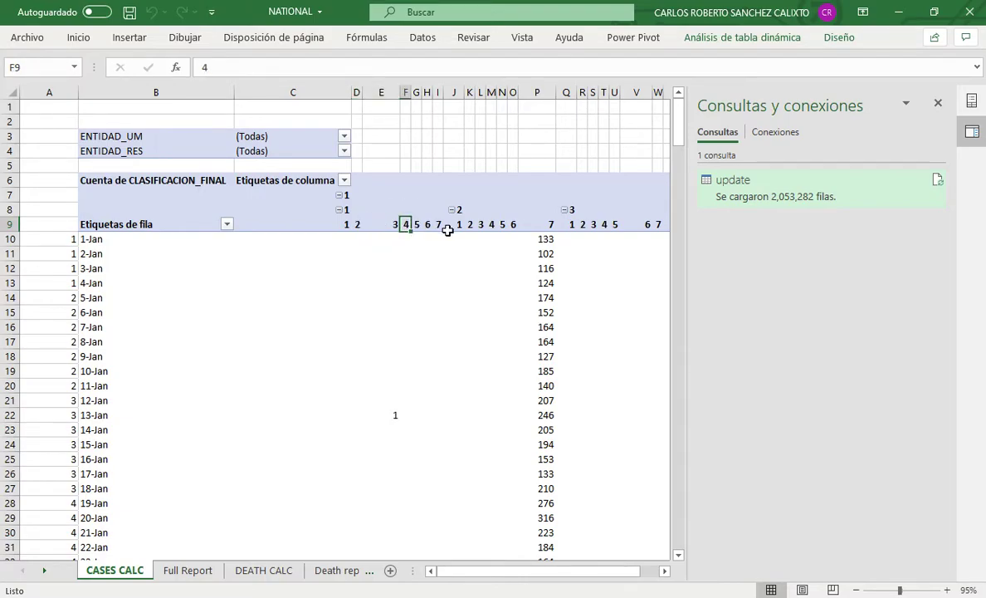